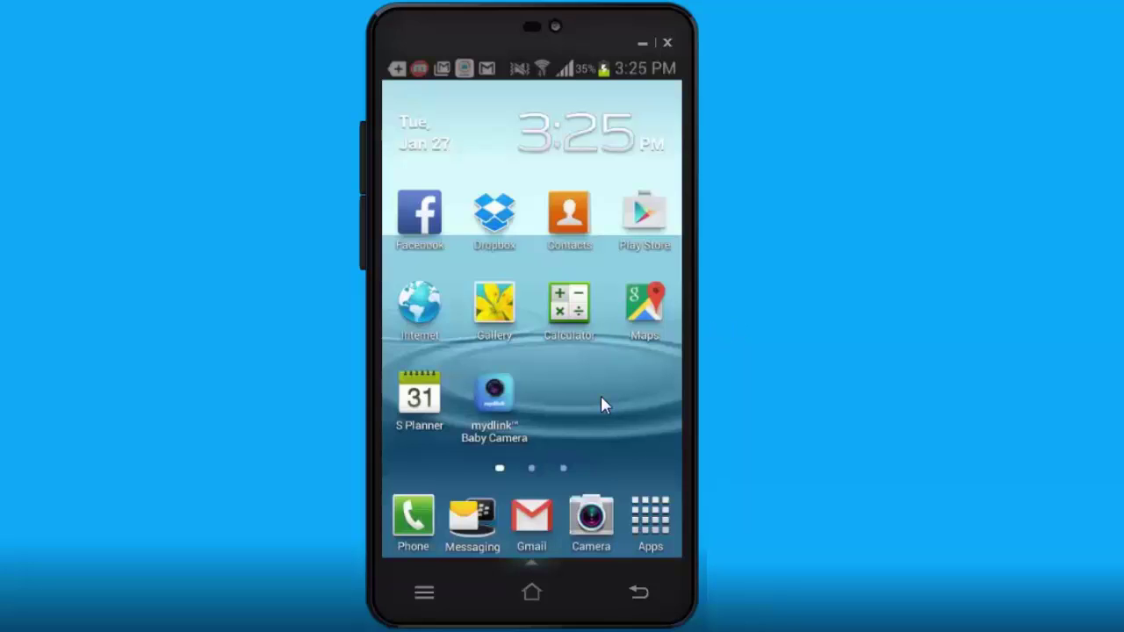
Step: Search the Play Store for 'mydlink baby' and open the mydlink Baby Camera Monitor app page
{"action": "left_click", "coordinate": [641, 217]}
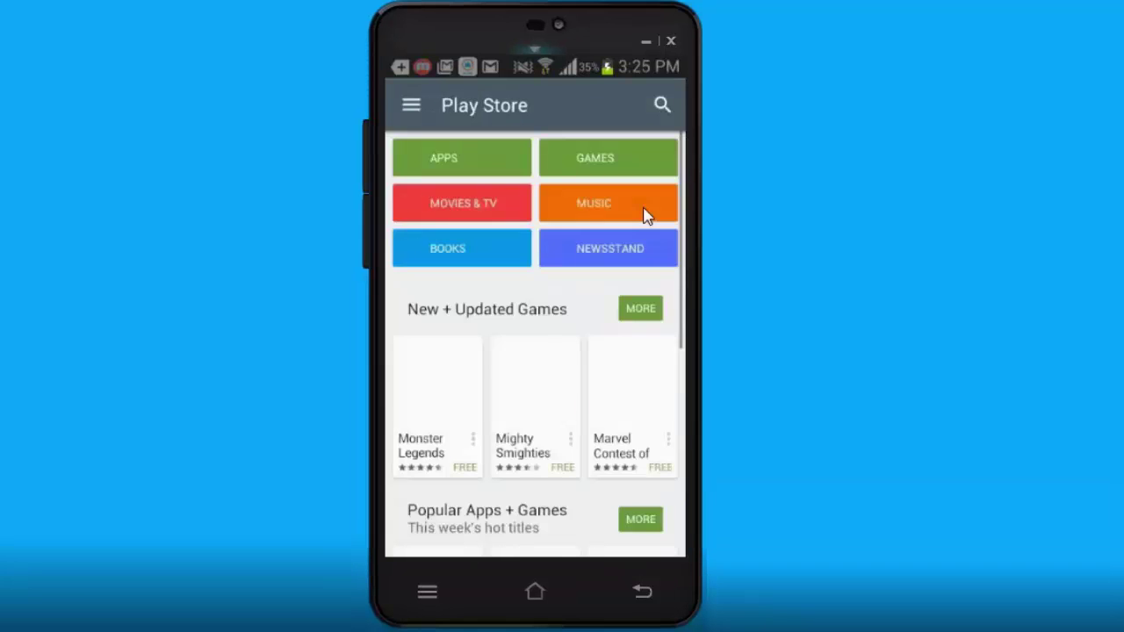
{"action": "left_click", "coordinate": [661, 106]}
{"action": "type", "text": "my"}
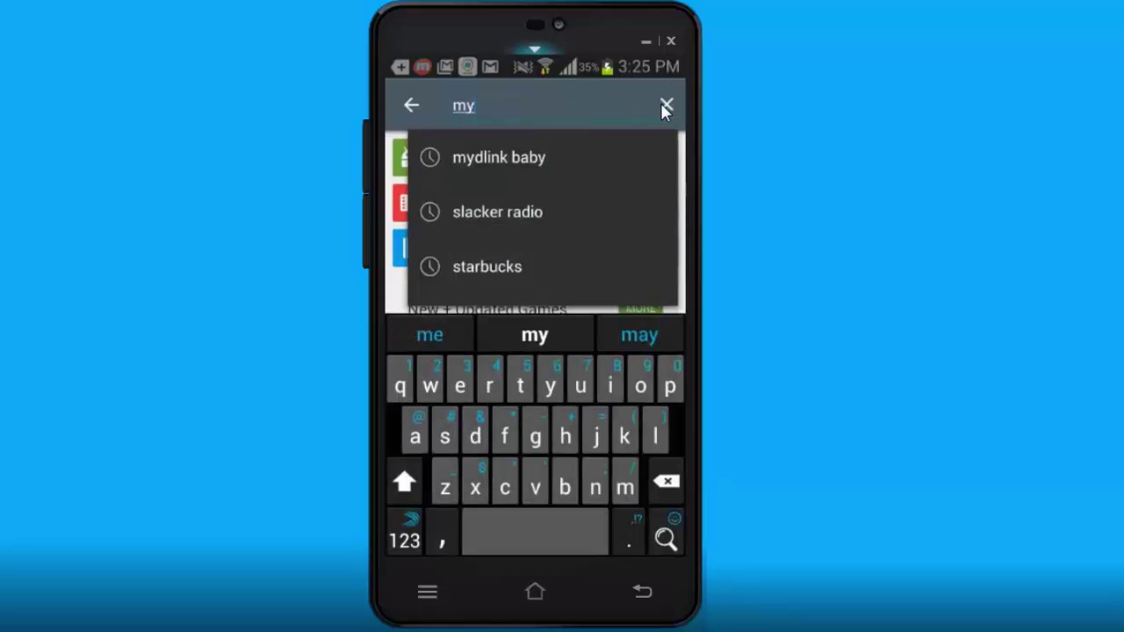
{"action": "type", "text": "dlink baby"}
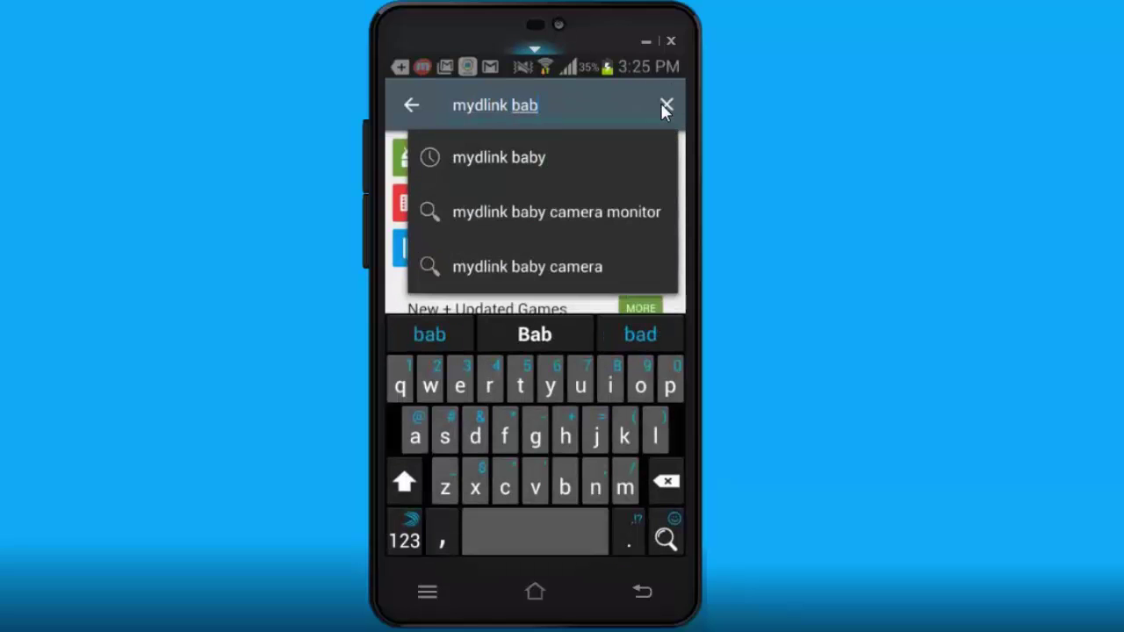
{"action": "left_click", "coordinate": [499, 159]}
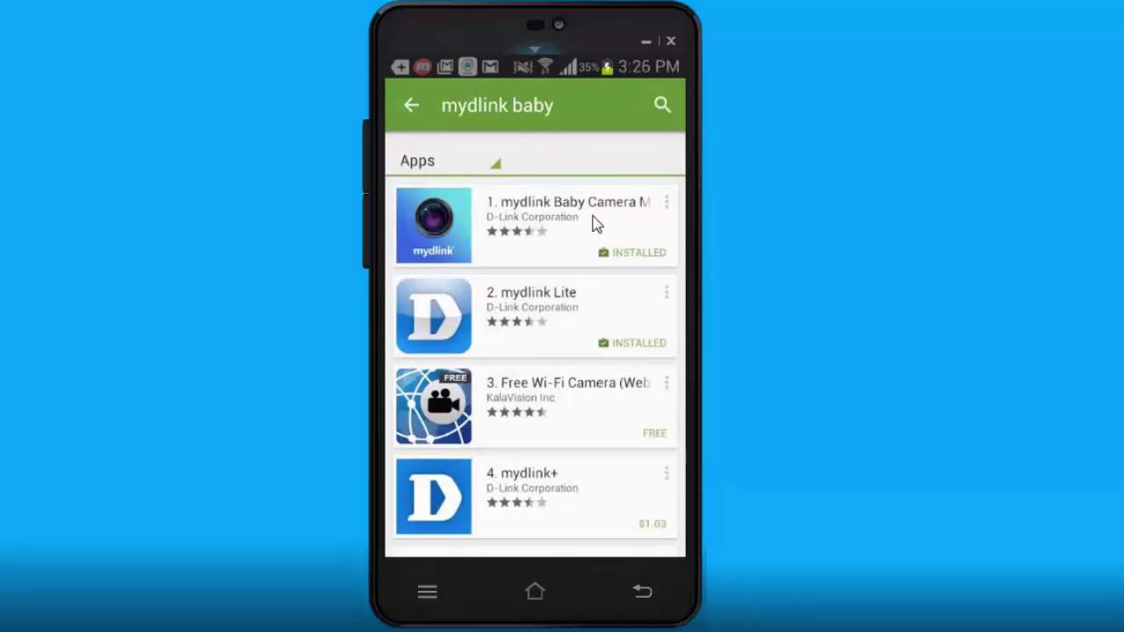
{"action": "left_click", "coordinate": [594, 224]}
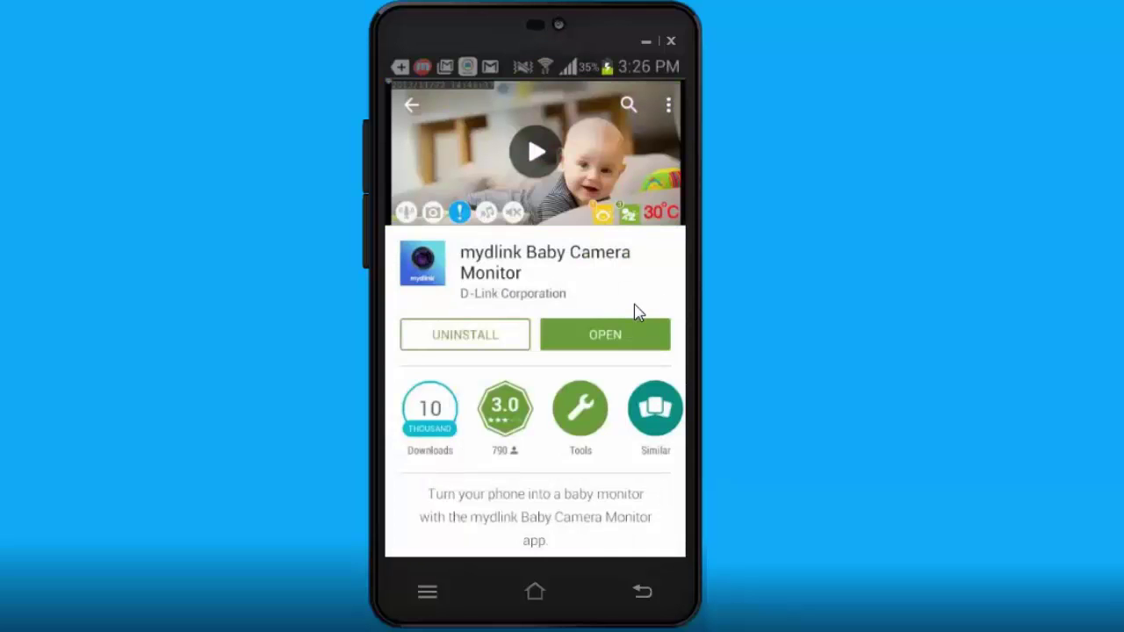
Step: Launch the app, choose Set Up New Camera, and pass the power adapter and green-LED pages
{"action": "left_click", "coordinate": [604, 332]}
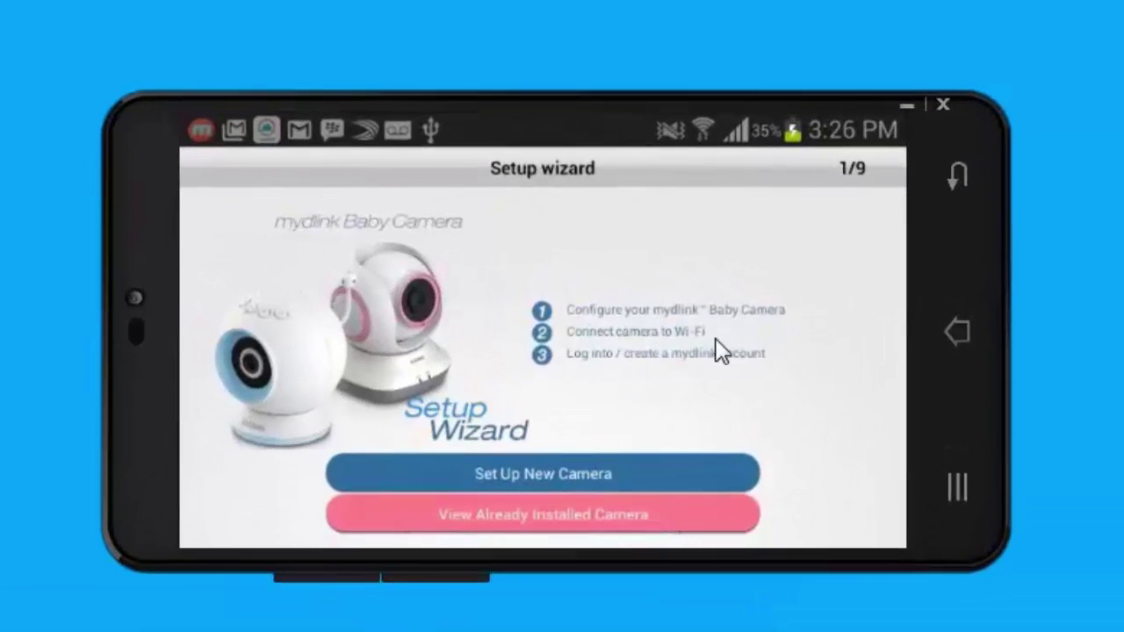
{"action": "left_click", "coordinate": [579, 474]}
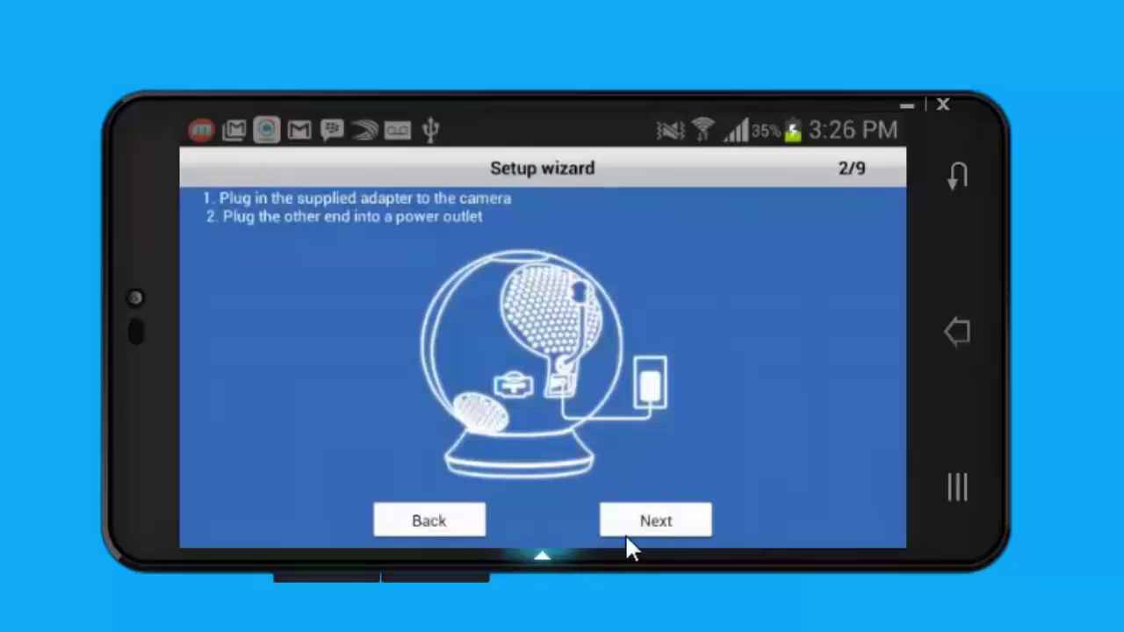
{"action": "left_click", "coordinate": [646, 525]}
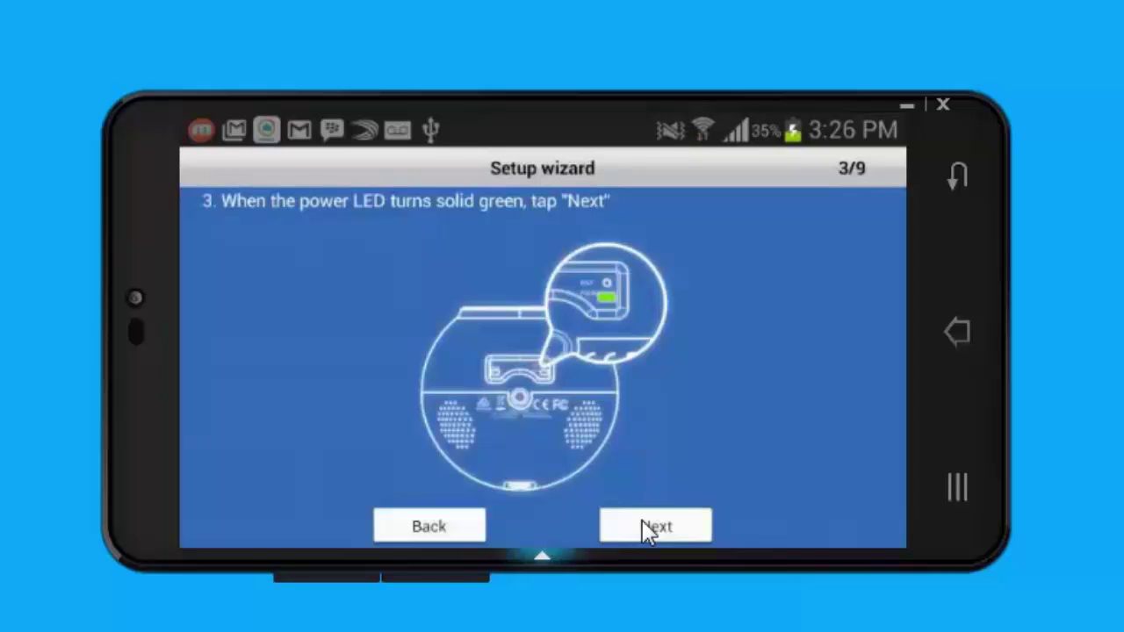
{"action": "left_click", "coordinate": [691, 527]}
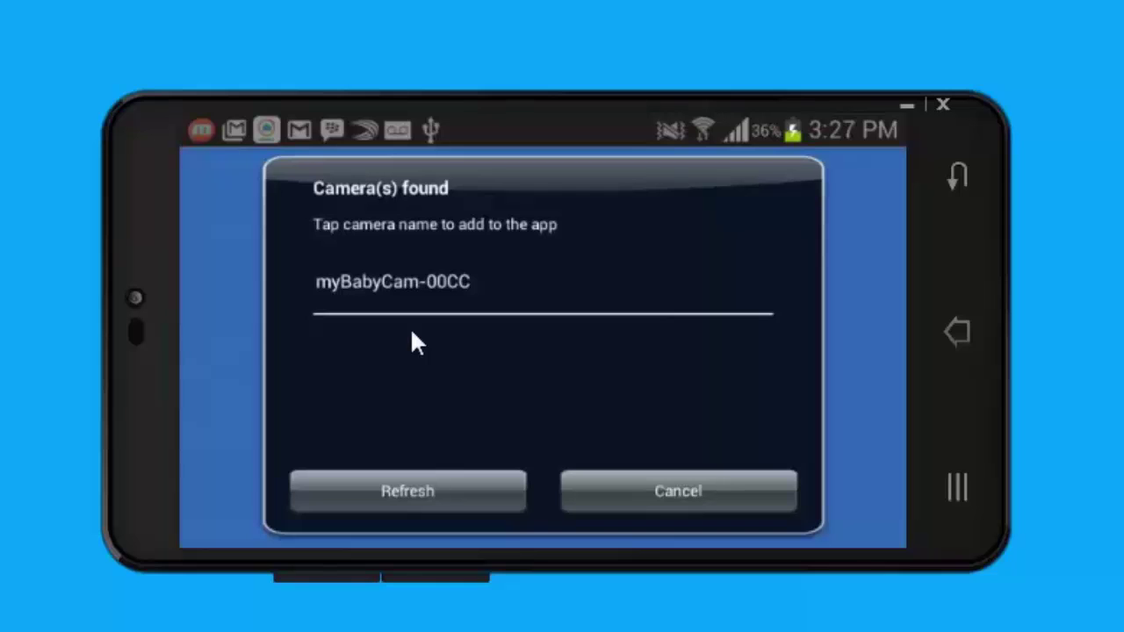
Step: Select myBabyCam-00CC from the Camera(s) found list
{"action": "left_click", "coordinate": [384, 288]}
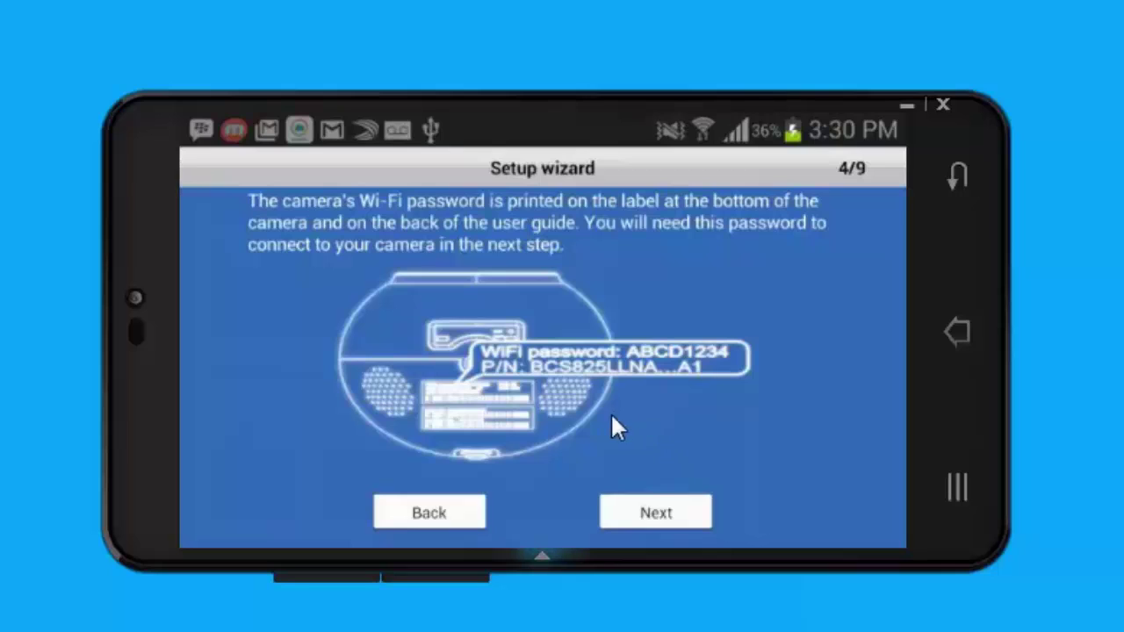
Step: Enter the camera's Wi-Fi password from its label to connect to the camera
{"action": "left_click", "coordinate": [627, 513]}
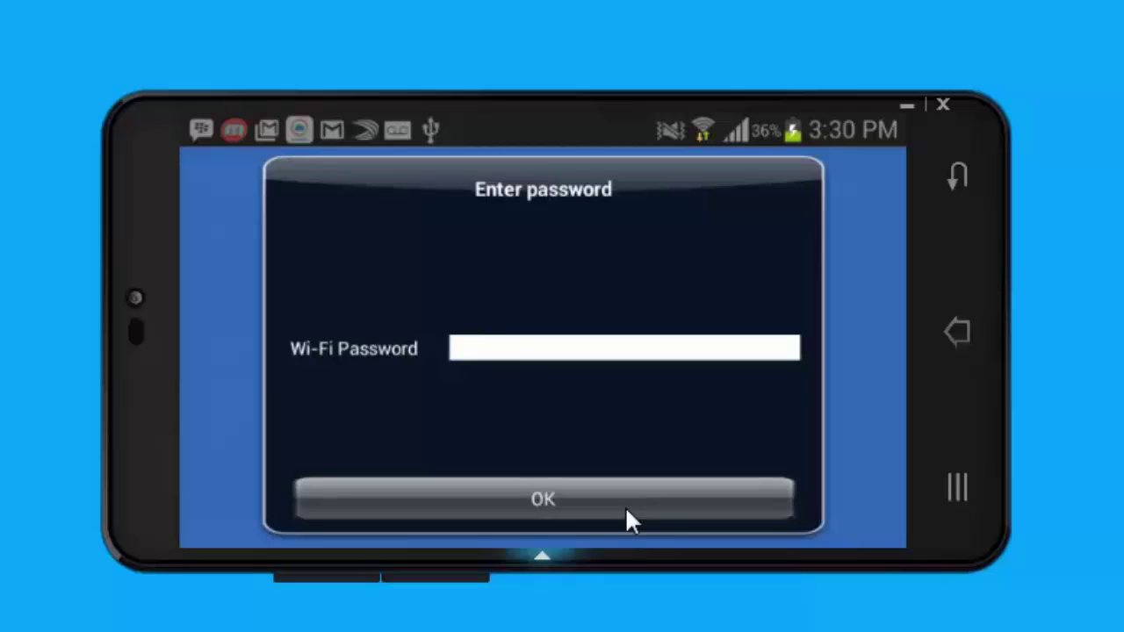
{"action": "left_click", "coordinate": [627, 507]}
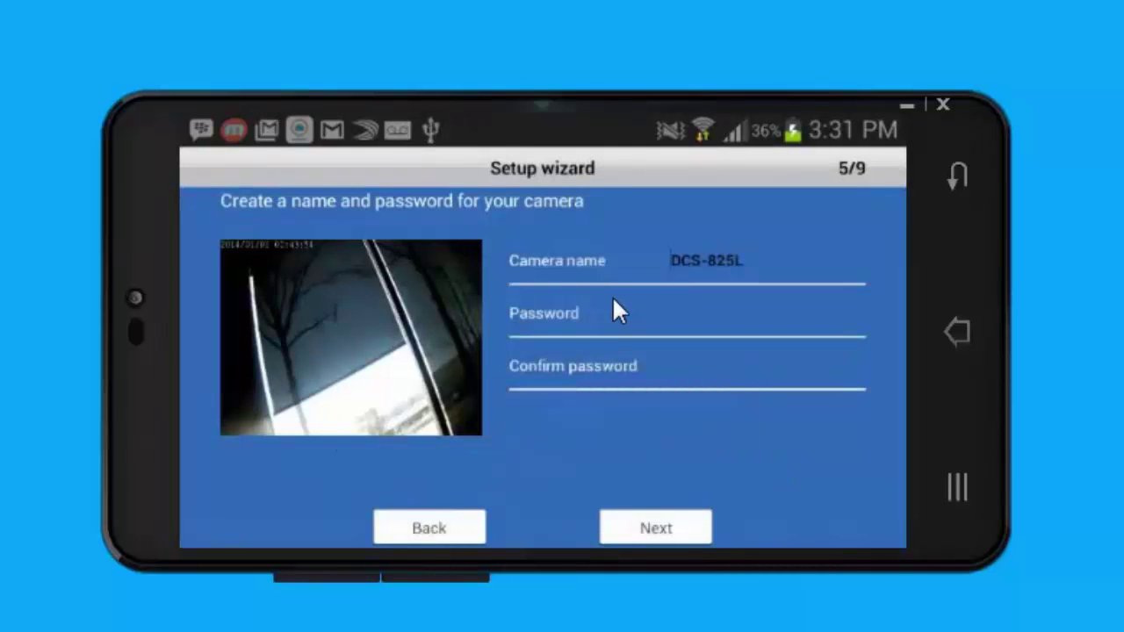
Step: Rename the camera from DCS-825L to Reillyroom
{"action": "left_click", "coordinate": [733, 261]}
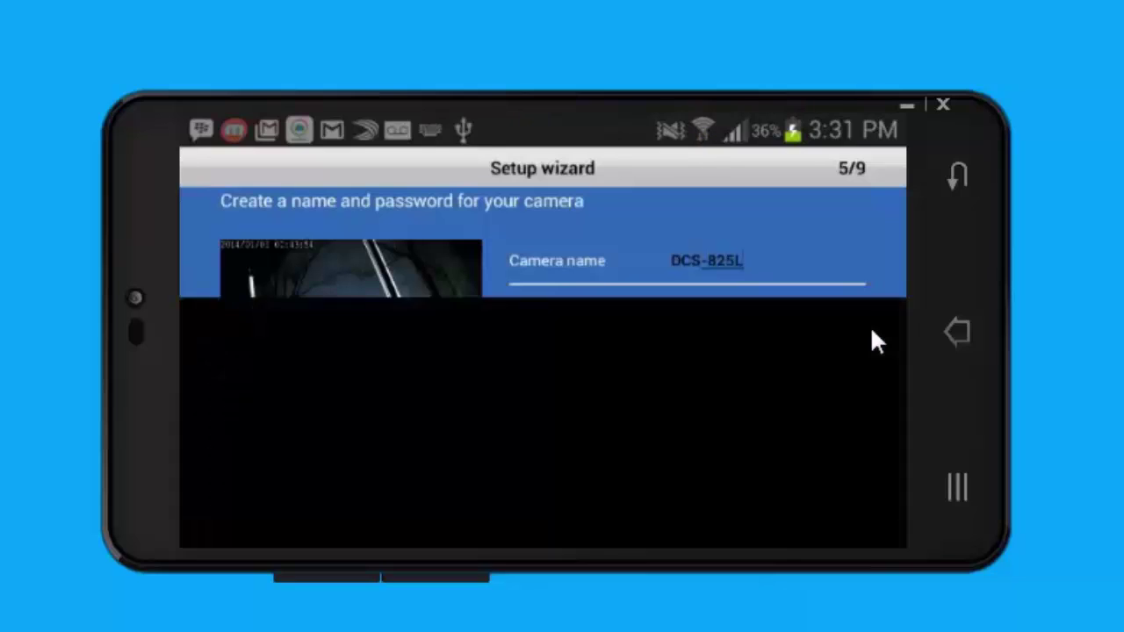
{"action": "key", "text": "BackSpace"}
{"action": "key", "text": "BackSpace"}
{"action": "key", "text": "BackSpace"}
{"action": "key", "text": "BackSpace"}
{"action": "key", "text": "BackSpace"}
{"action": "key", "text": "BackSpace"}
{"action": "key", "text": "BackSpace"}
{"action": "key", "text": "BackSpace"}
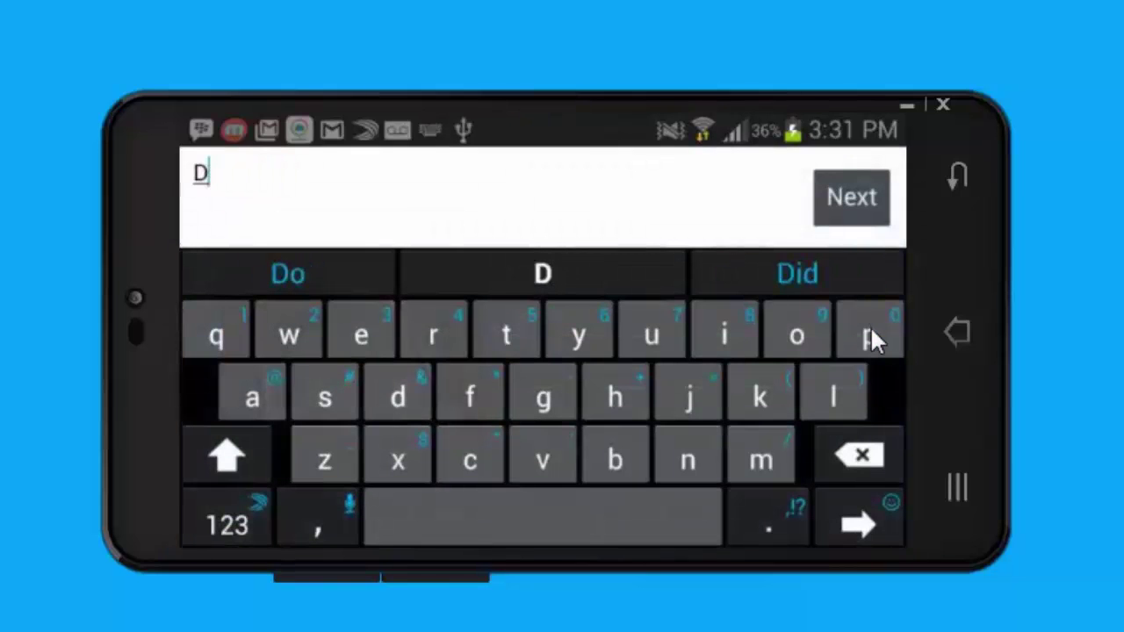
{"action": "type", "text": "Reilly"}
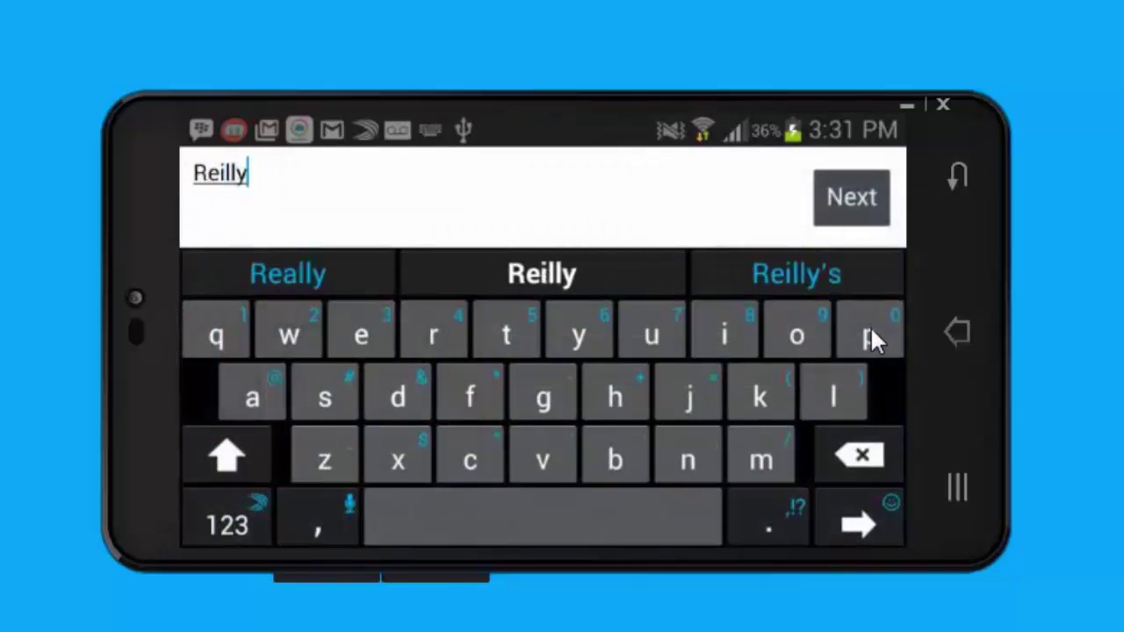
{"action": "type", "text": "room"}
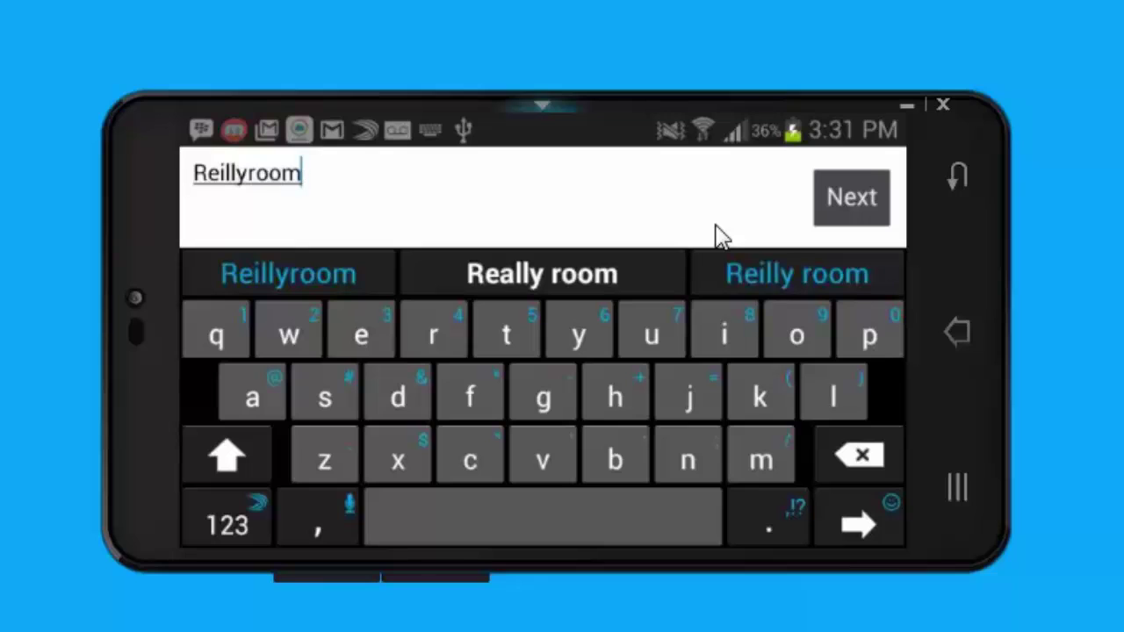
{"action": "left_click", "coordinate": [856, 197]}
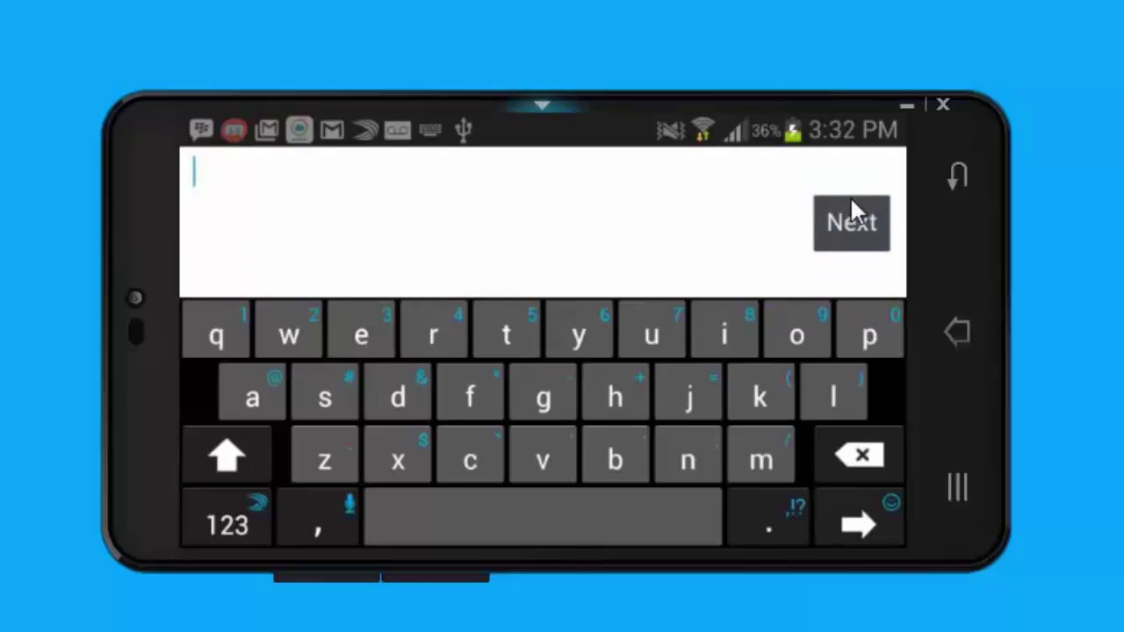
Step: Set and confirm the camera's password, then save and continue
{"action": "type", "text": "password"}
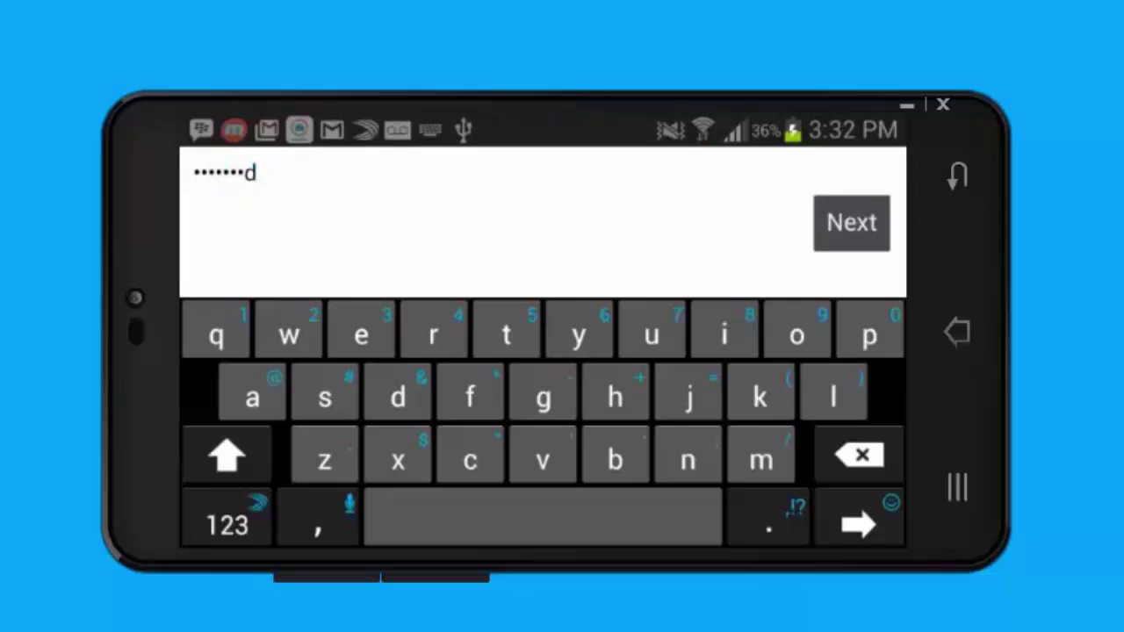
{"action": "left_click", "coordinate": [853, 249]}
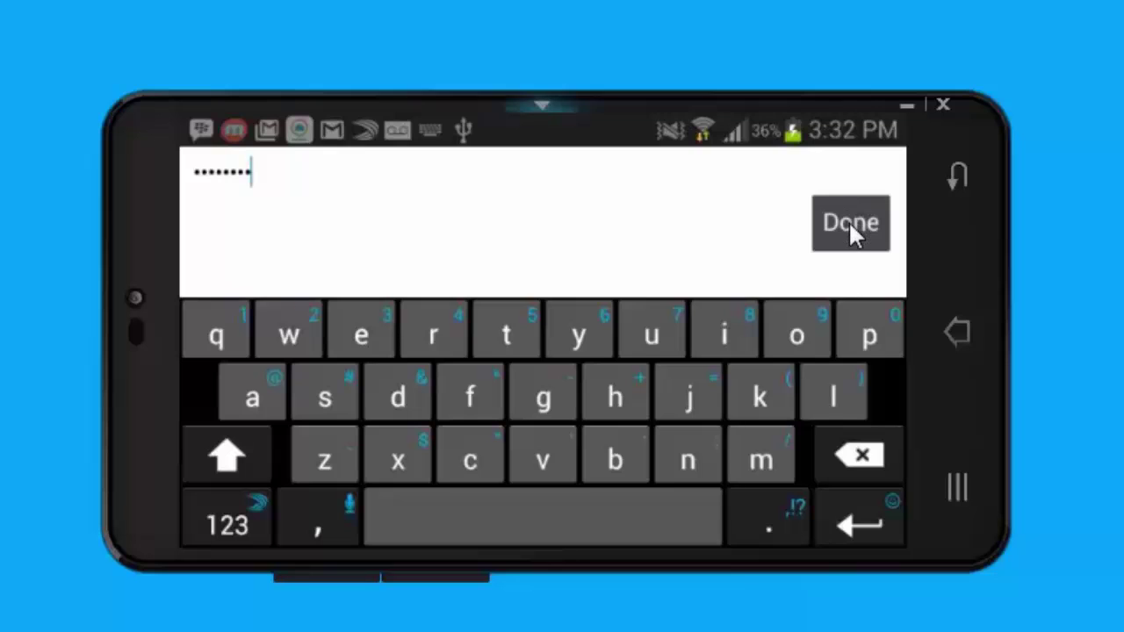
{"action": "left_click", "coordinate": [848, 222]}
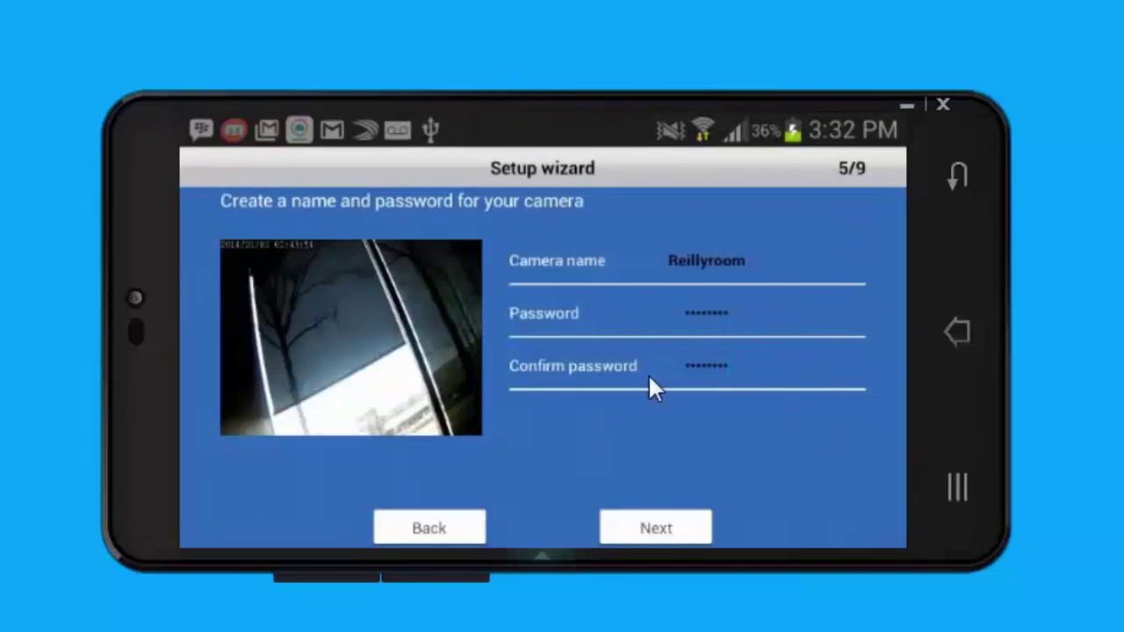
{"action": "left_click", "coordinate": [669, 530]}
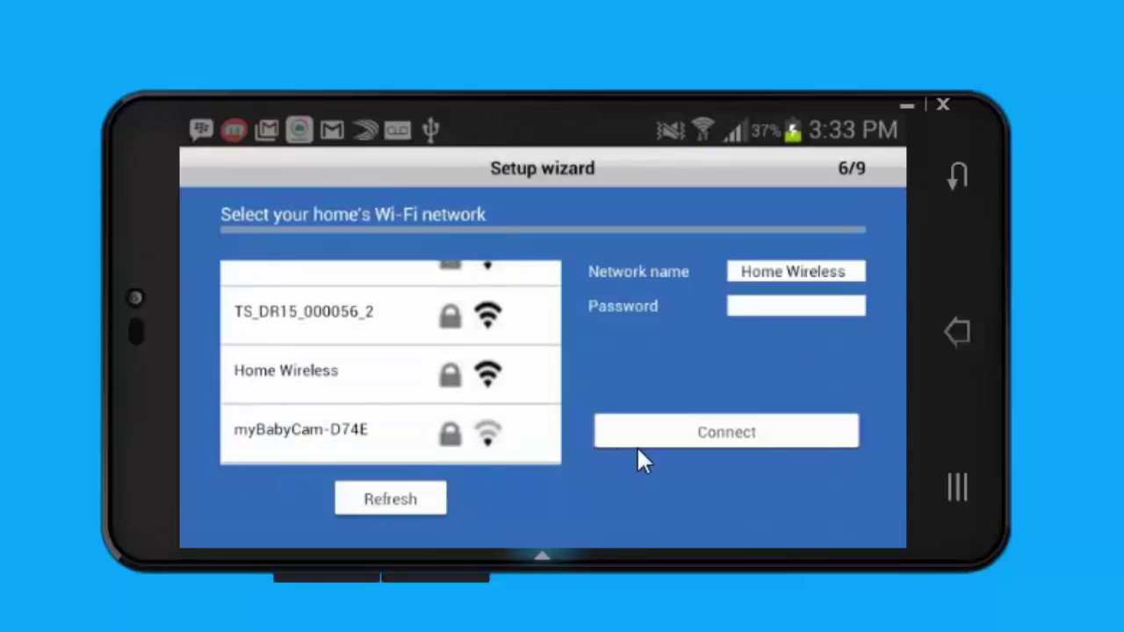
Step: Enter the Home Wireless network password and connect the camera to it
{"action": "left_click", "coordinate": [761, 311]}
{"action": "type", "text": "password"}
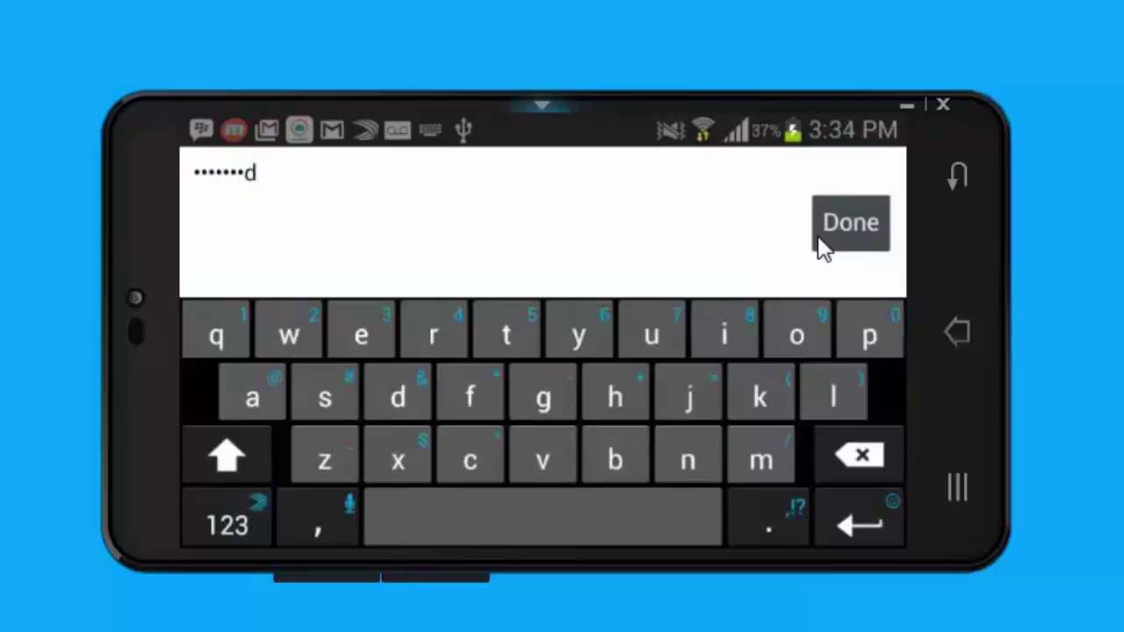
{"action": "left_click", "coordinate": [820, 238]}
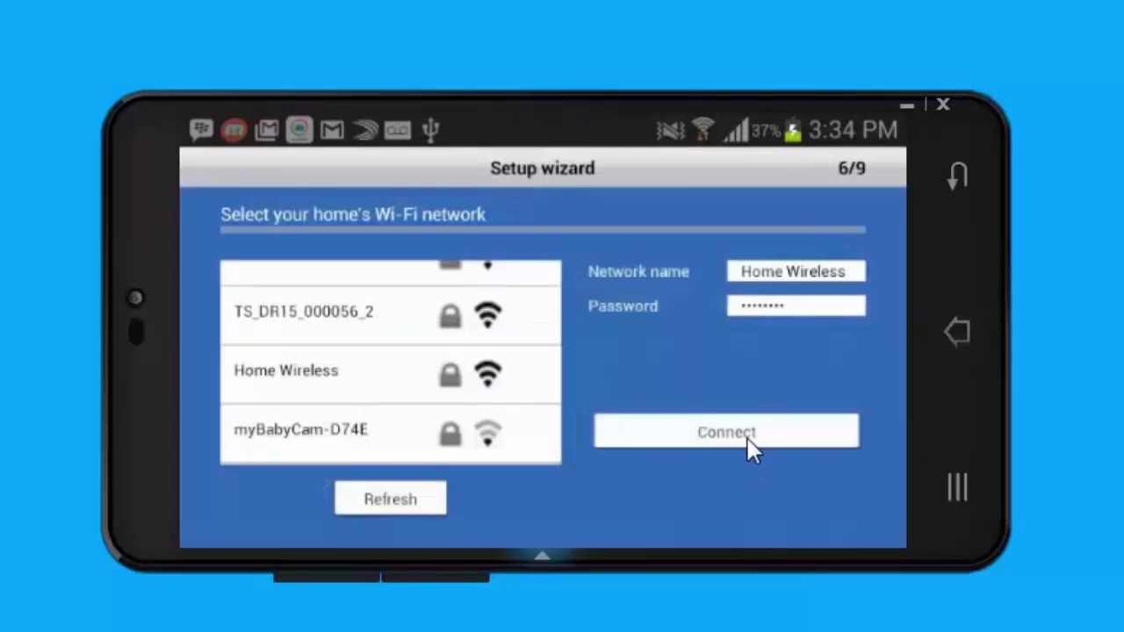
{"action": "left_click", "coordinate": [748, 447]}
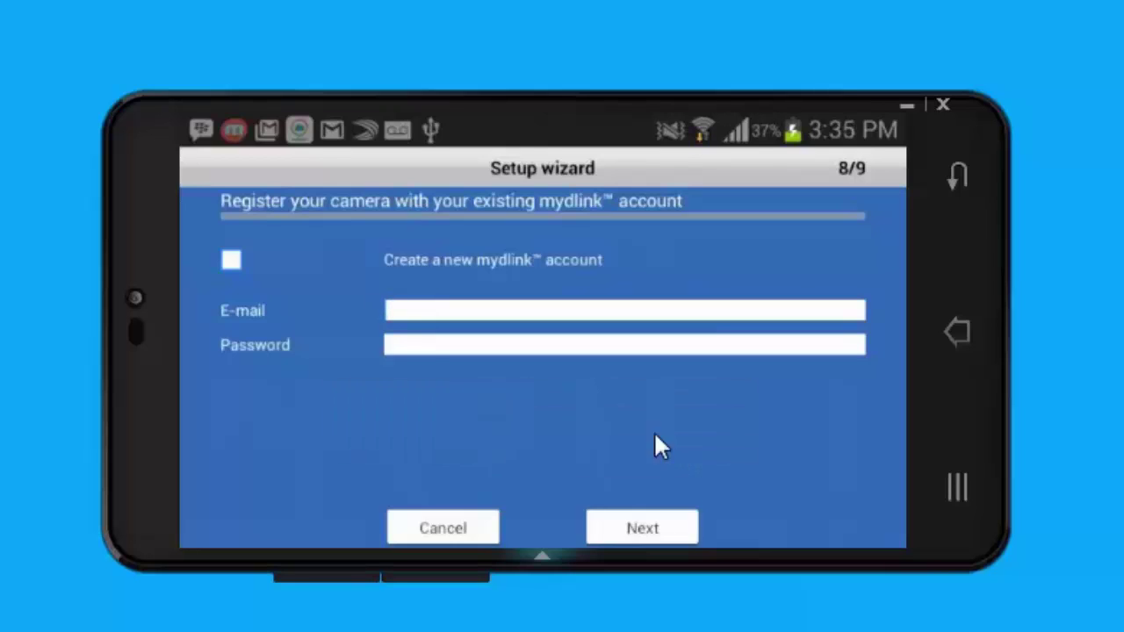
Step: Keep the existing-account option and fill in the mydlink account's e-mail and password
{"action": "left_click", "coordinate": [236, 258]}
{"action": "left_click", "coordinate": [423, 313]}
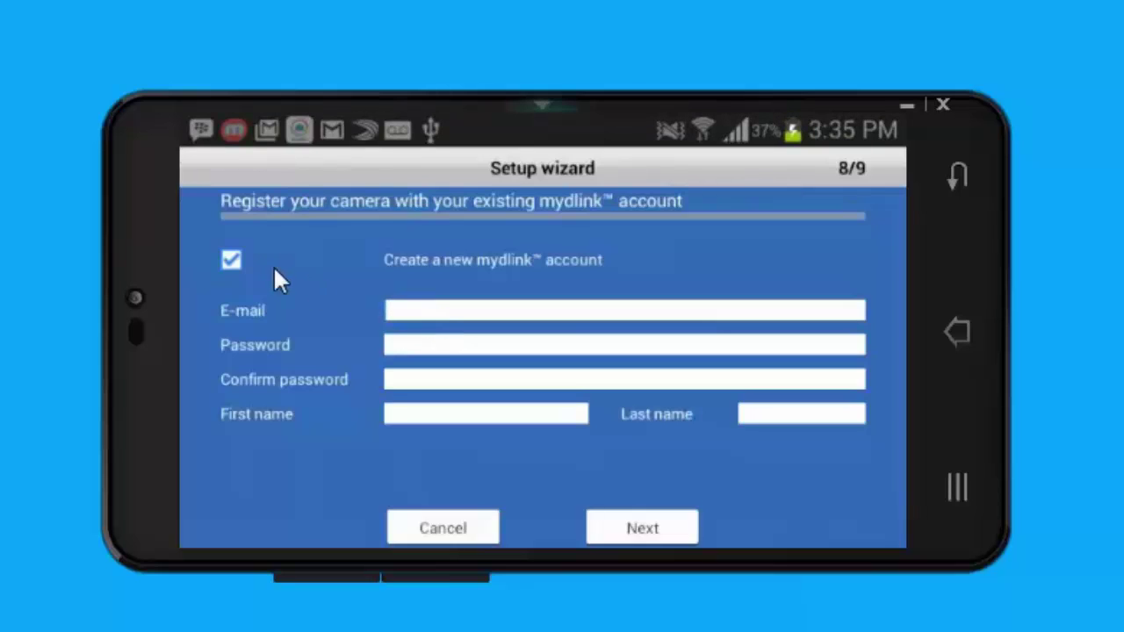
{"action": "left_click", "coordinate": [232, 258]}
{"action": "left_click", "coordinate": [415, 314]}
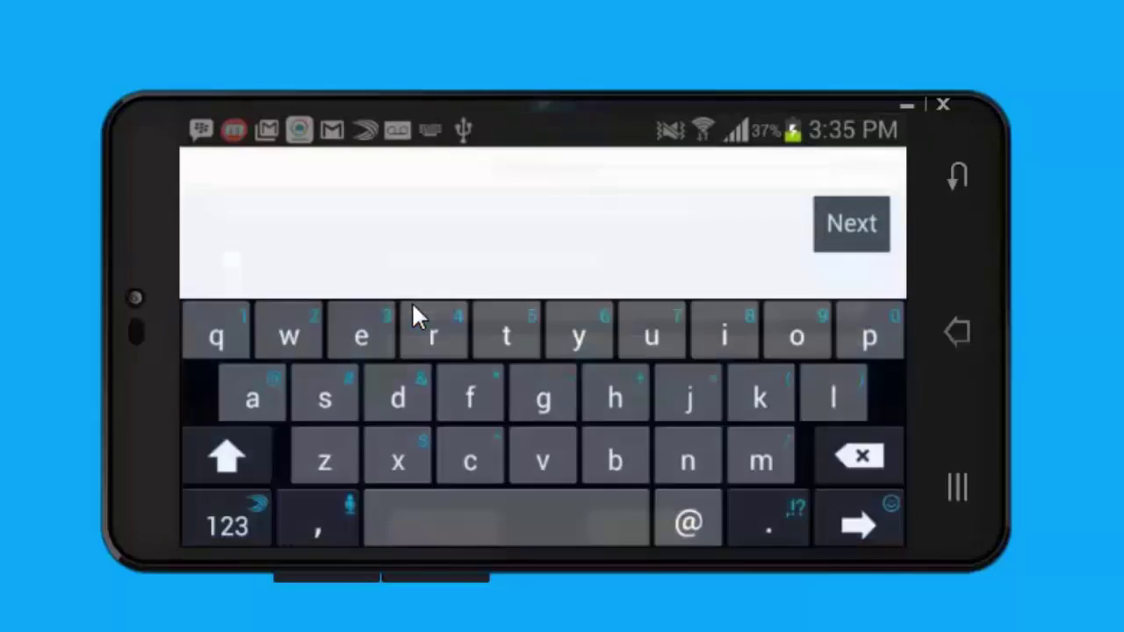
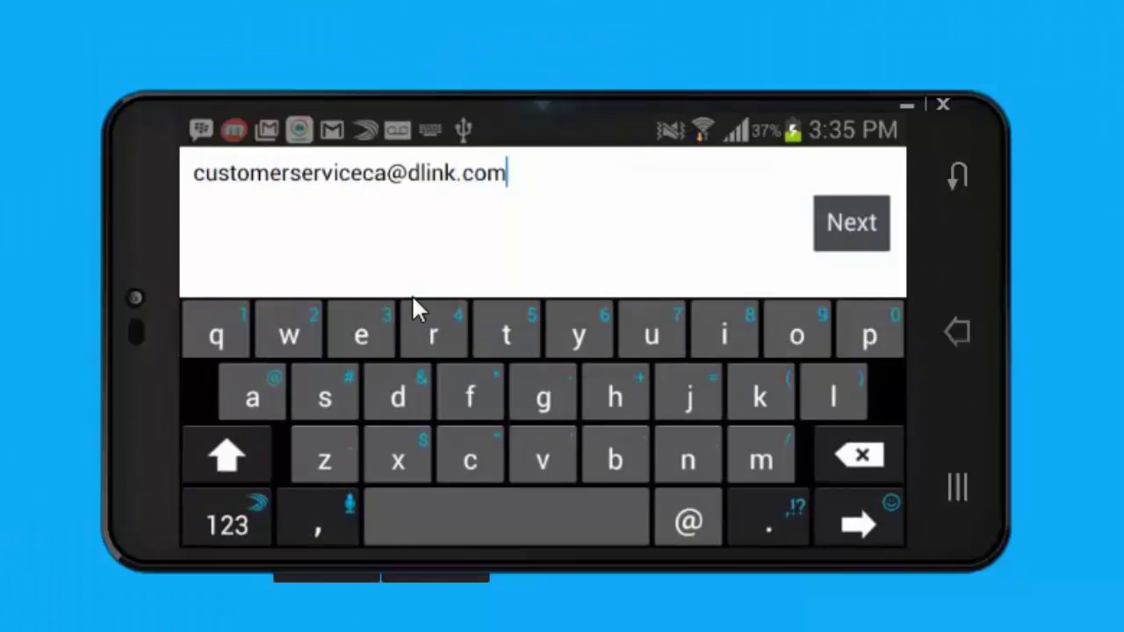
{"action": "left_click", "coordinate": [824, 223]}
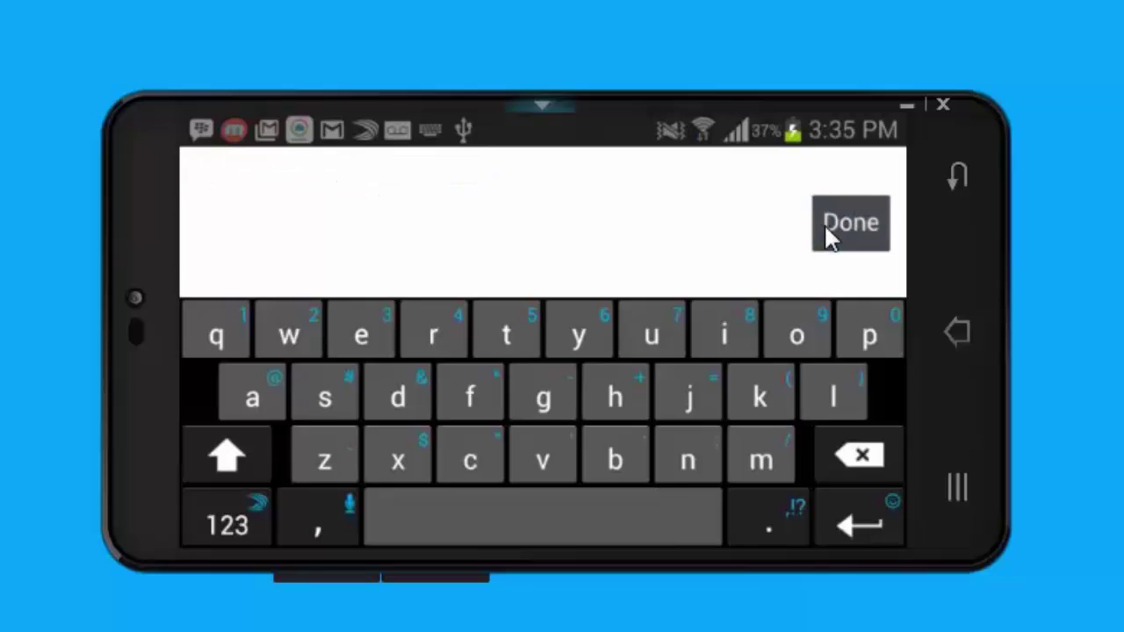
{"action": "type", "text": "••••••••••2"}
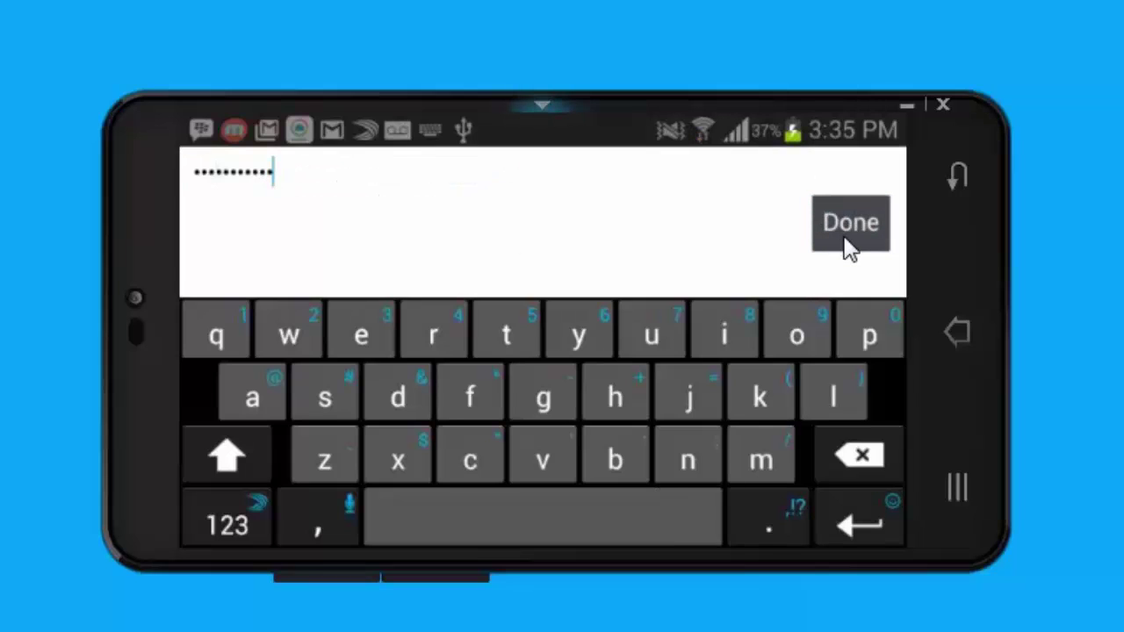
{"action": "left_click", "coordinate": [838, 221]}
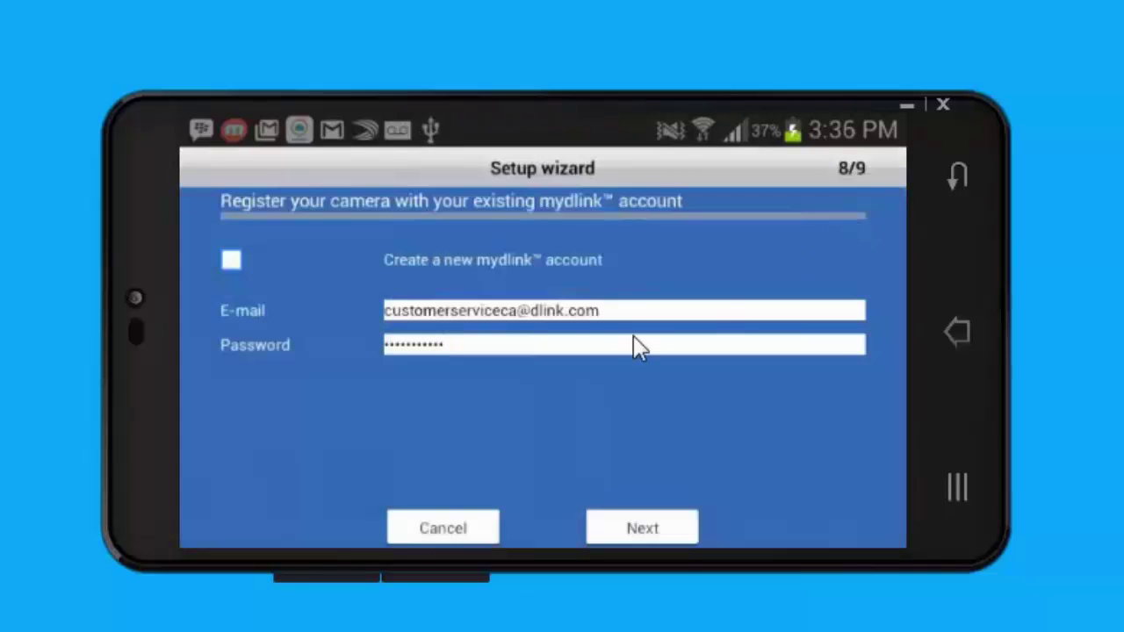
Step: Register the camera to the mydlink account and finish from the Congratulations page
{"action": "left_click", "coordinate": [658, 528]}
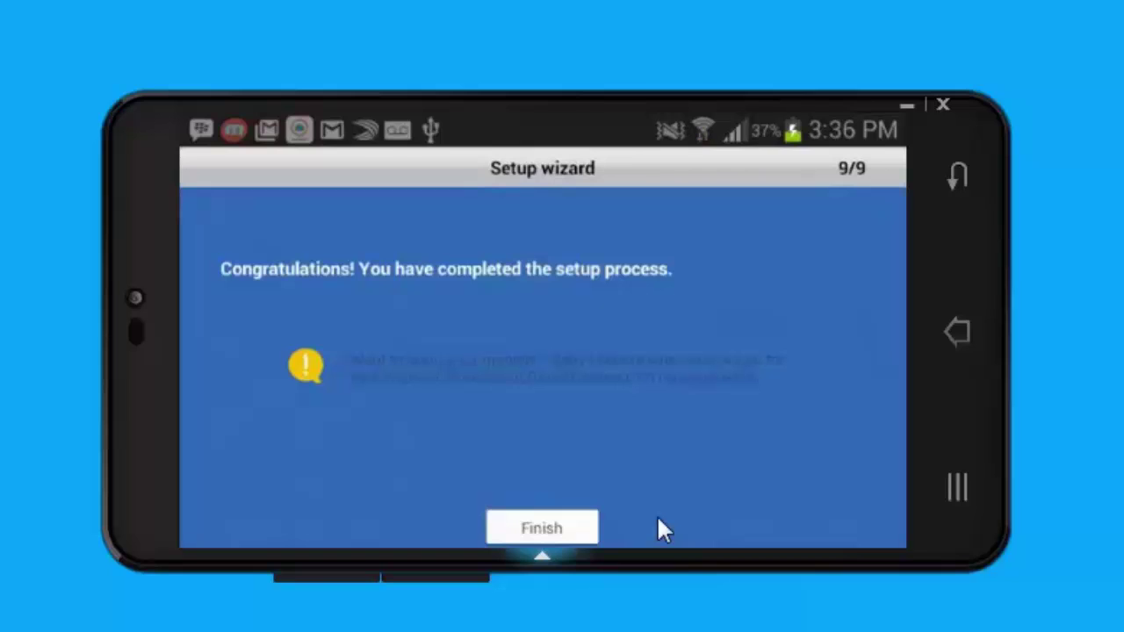
{"action": "left_click", "coordinate": [535, 529]}
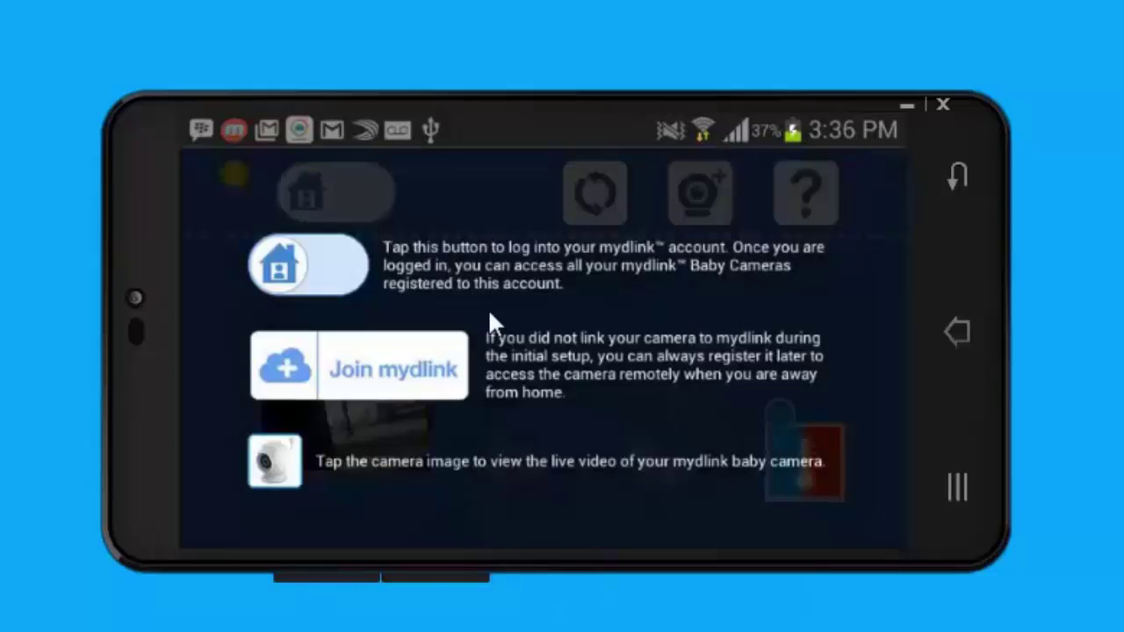
Step: Dismiss the help tips and open Reillyroom's Live view, acknowledging the focus tip
{"action": "left_click", "coordinate": [595, 322]}
{"action": "left_click", "coordinate": [597, 332]}
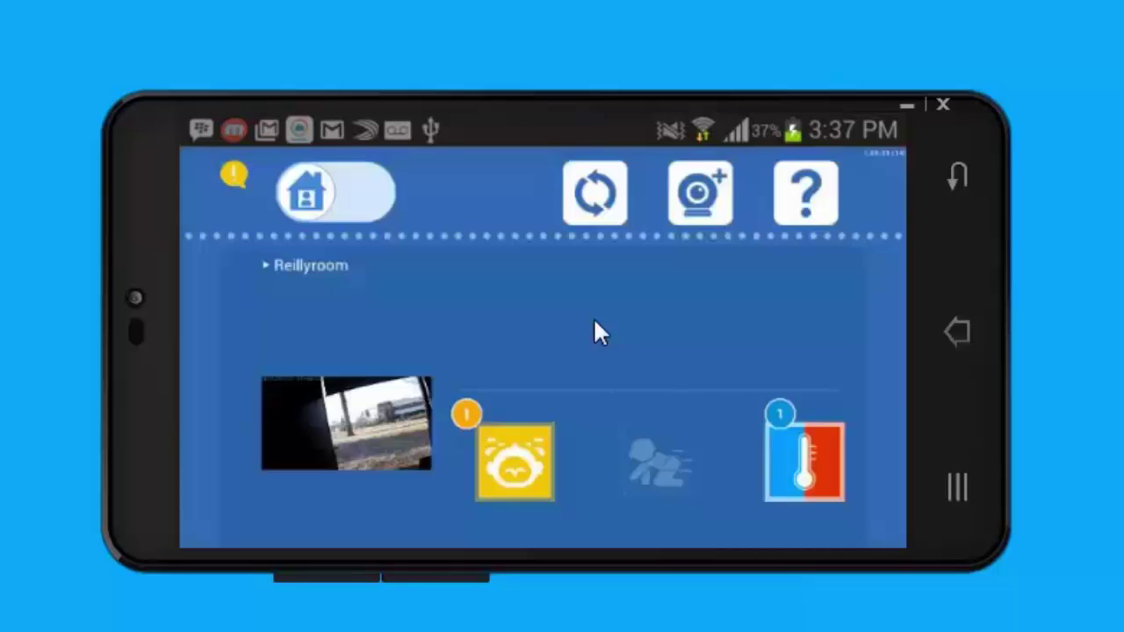
{"action": "left_click", "coordinate": [367, 432]}
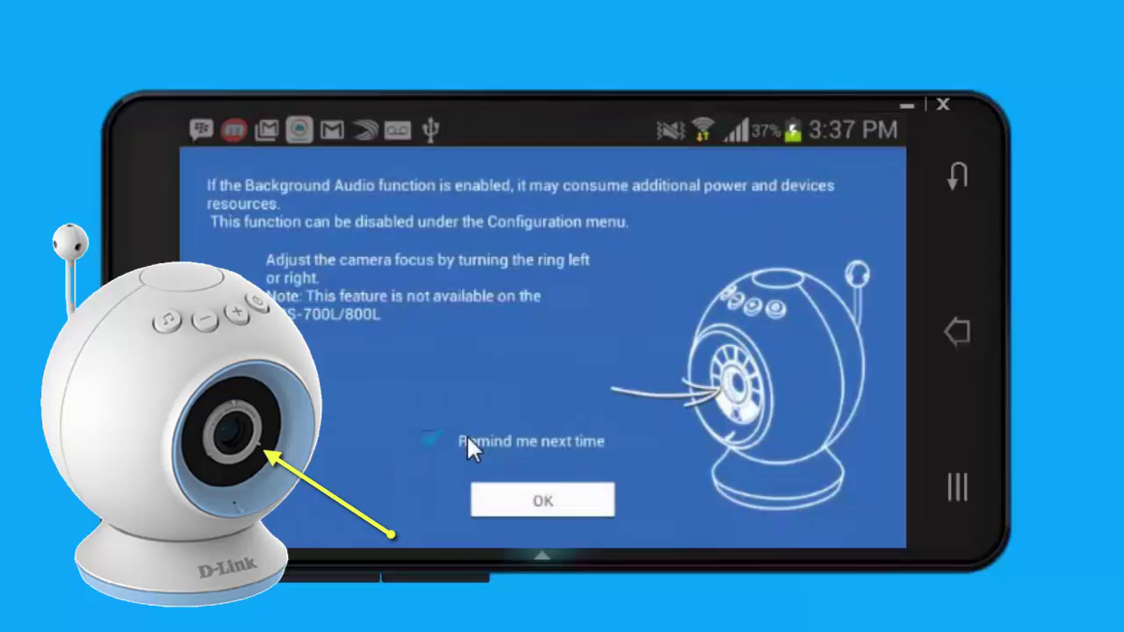
{"action": "left_click", "coordinate": [498, 502]}
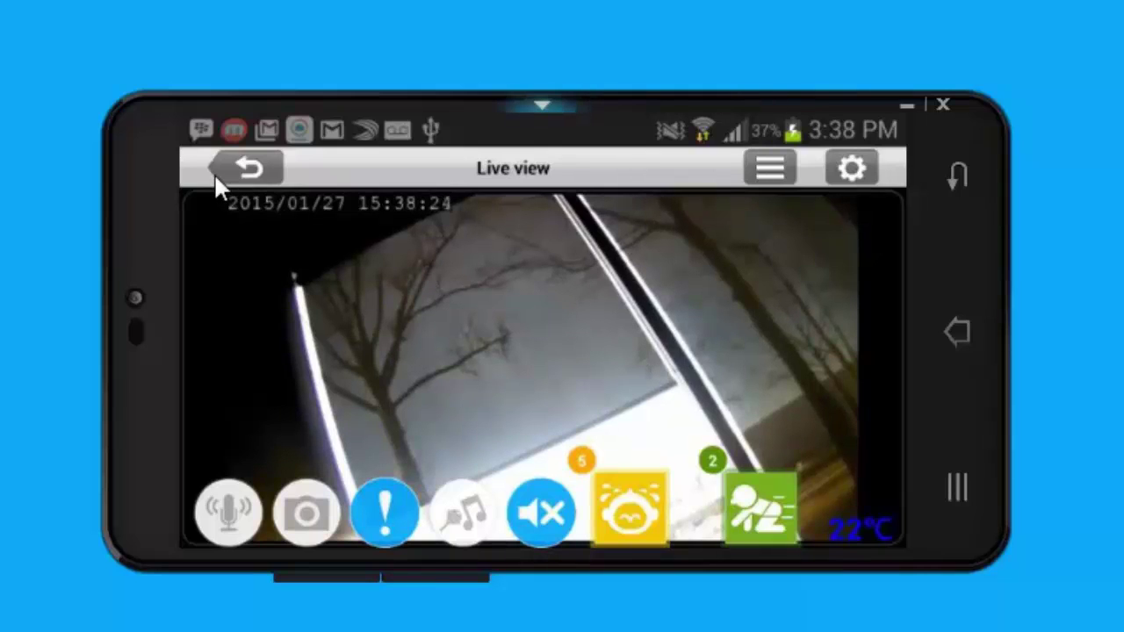
Step: Go back from Live view to the main screen's Reillyroom camera list
{"action": "left_click", "coordinate": [250, 173]}
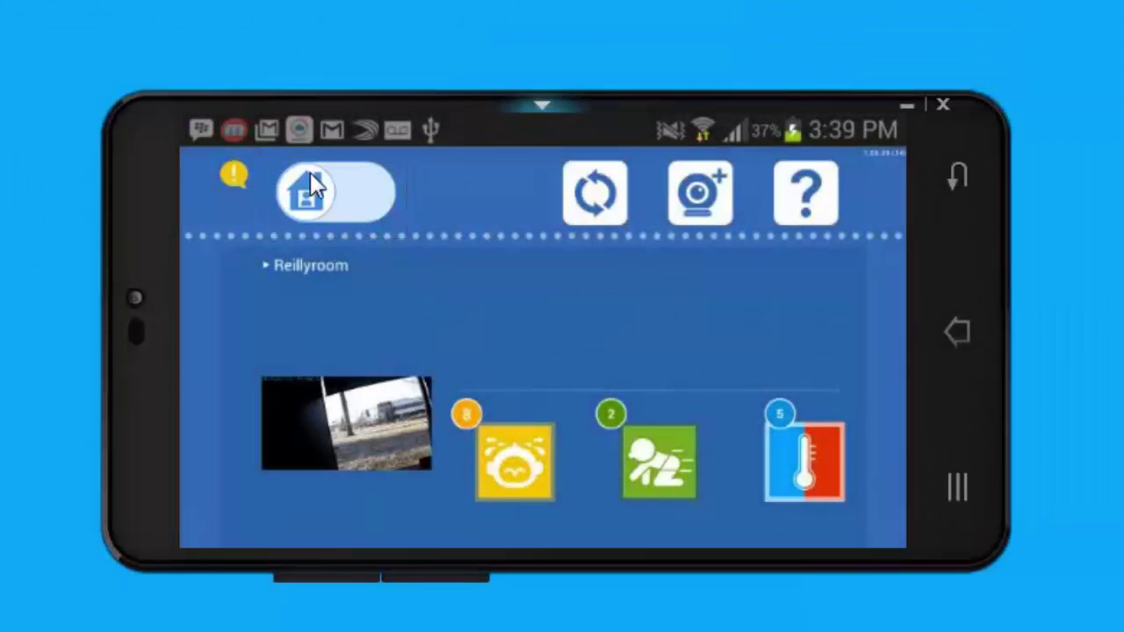
Step: Switch to away mode, log in to mydlink, and view the Reillyroom camera's feed remotely
{"action": "left_click", "coordinate": [314, 186]}
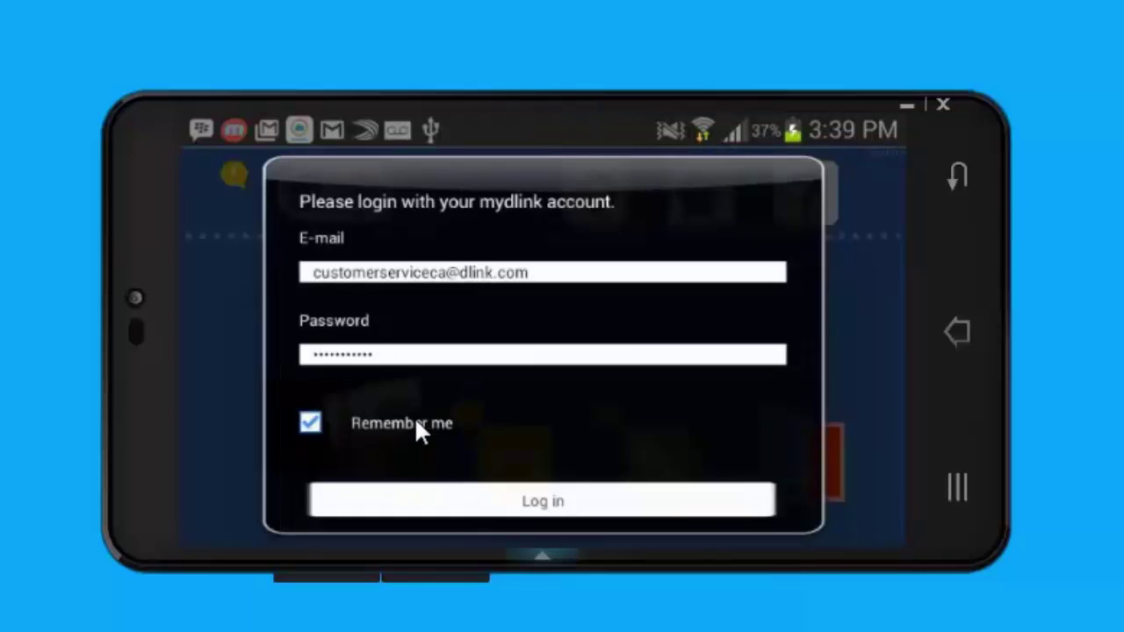
{"action": "left_click", "coordinate": [529, 502]}
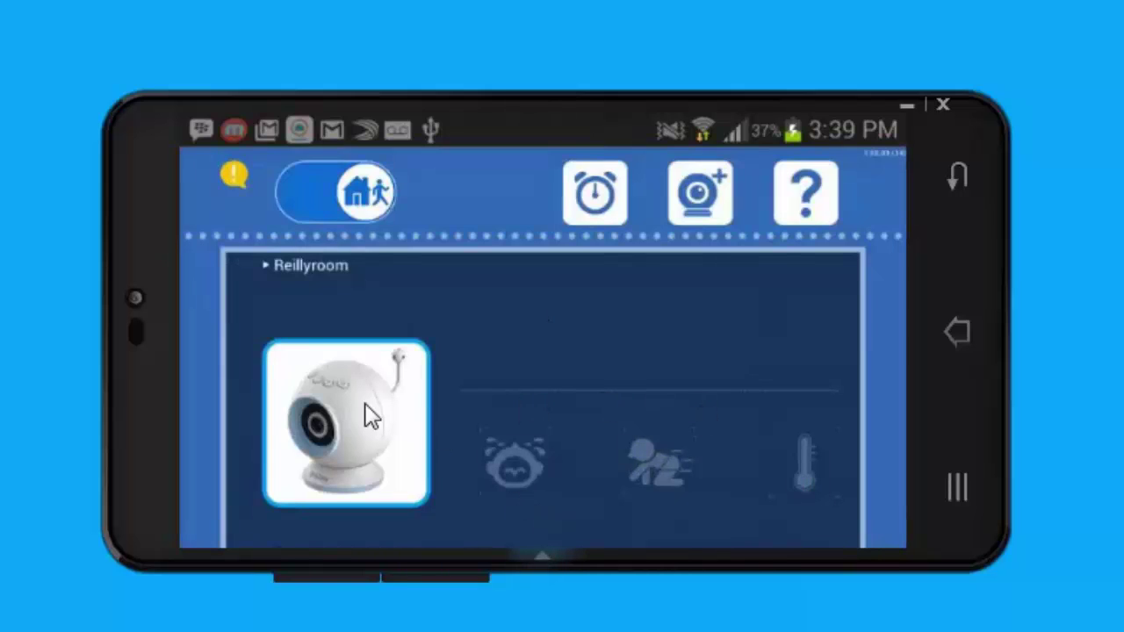
{"action": "left_click", "coordinate": [368, 415]}
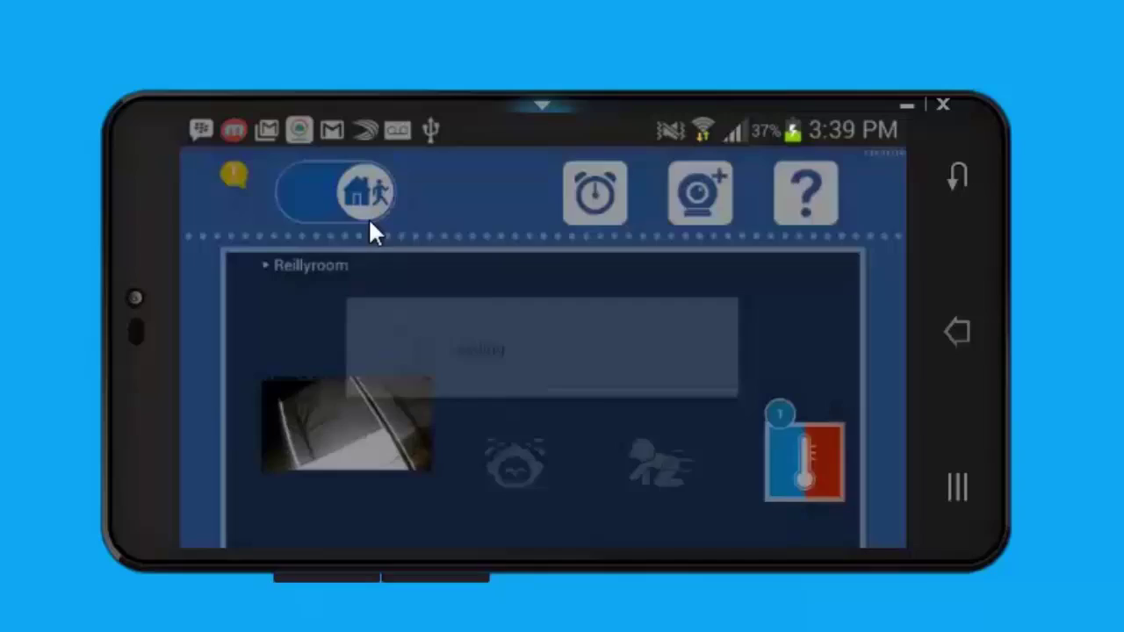
Step: Toggle the monitor from remote away mode back to local home mode
{"action": "left_click", "coordinate": [369, 219]}
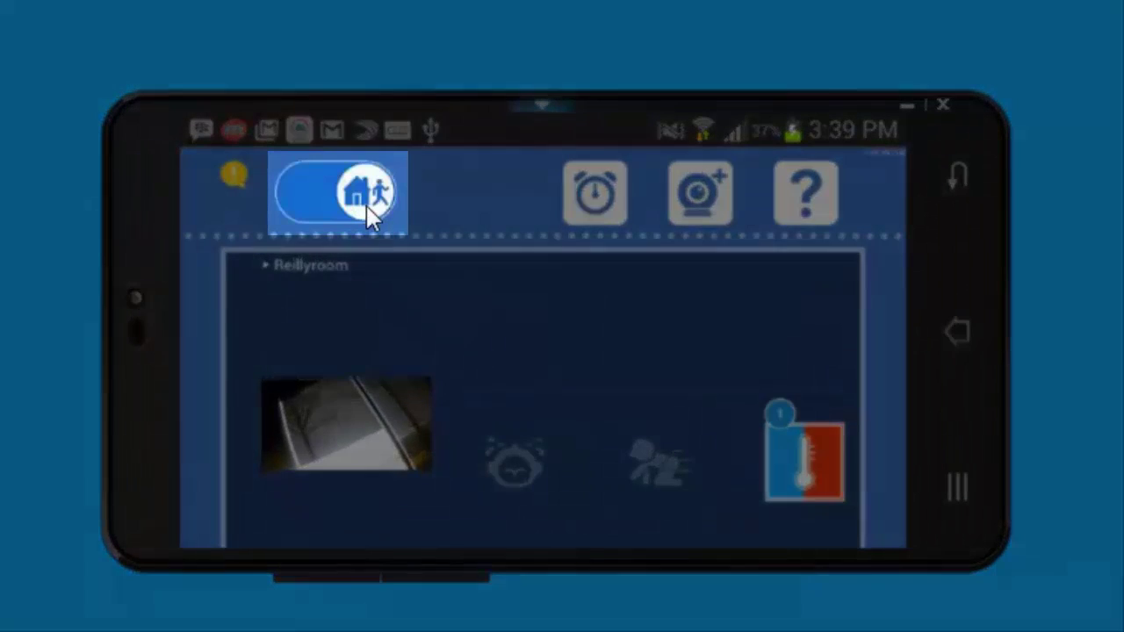